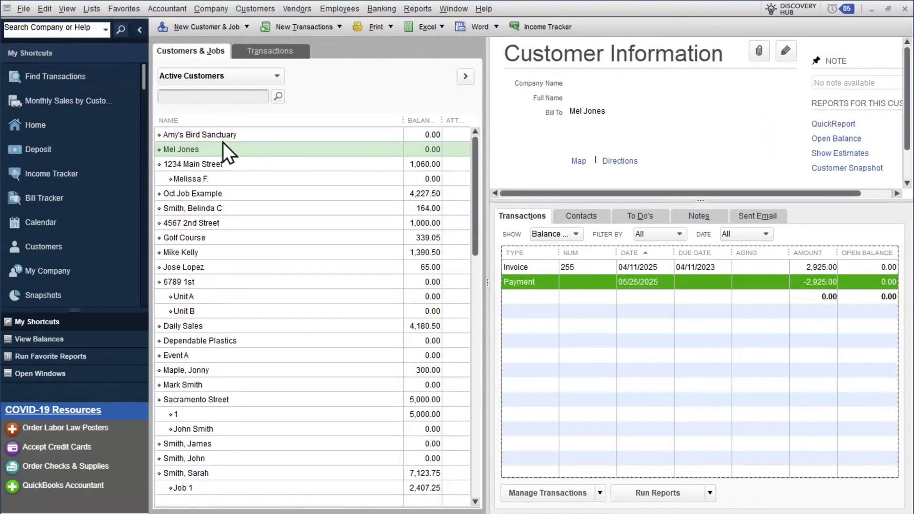
# Open the 05/25/2025 payment of the customer listed directly below Amy's Bird Sanctuary
pyautogui.click(218, 149)
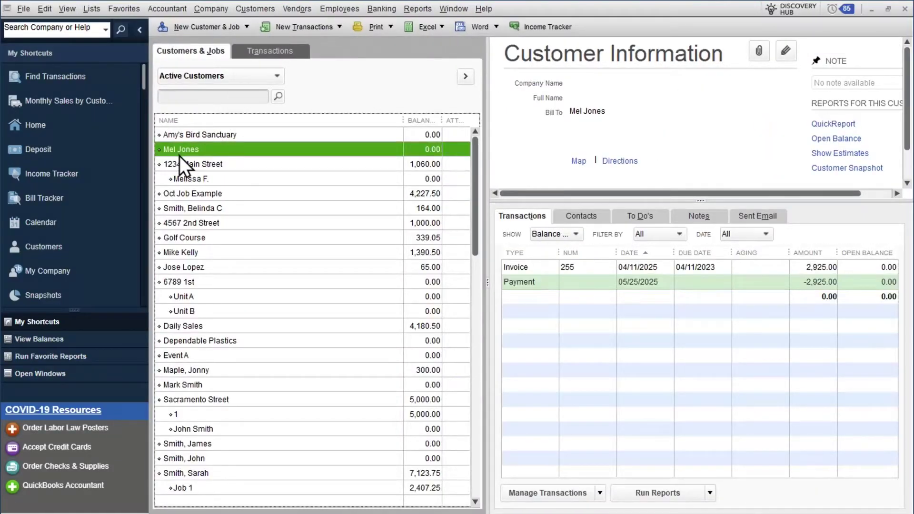
pyautogui.click(522, 270)
pyautogui.click(527, 284)
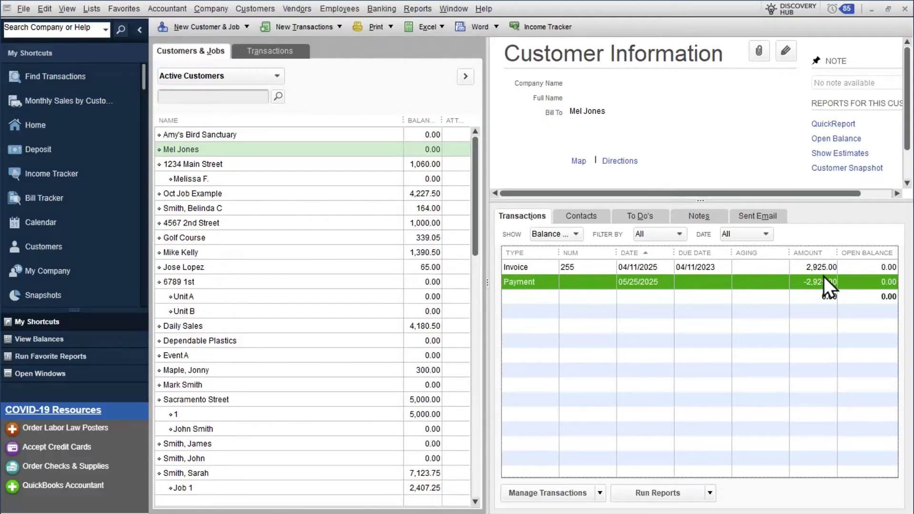
pyautogui.doubleClick(567, 286)
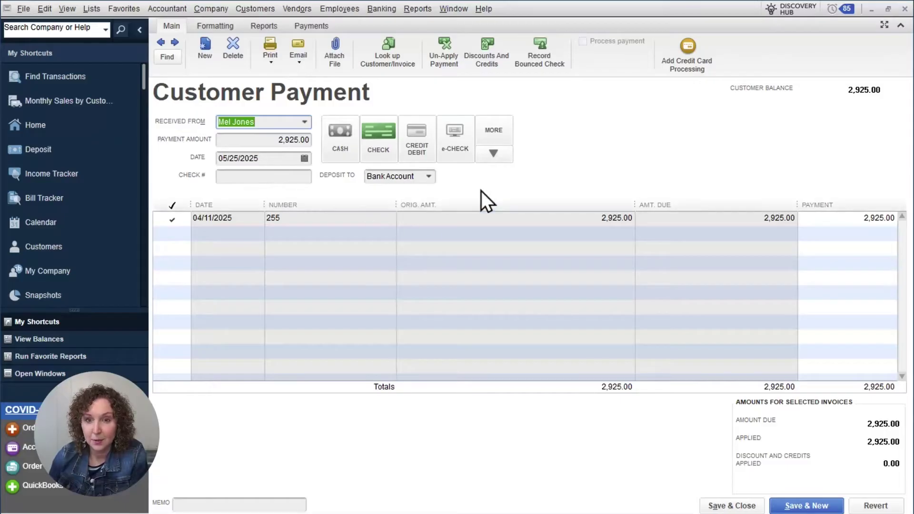
# Start recording the payment as a bounced check with a 15.00 bank fee dated 05/28/2025, using the Bank Service Charges expense account
pyautogui.click(555, 64)
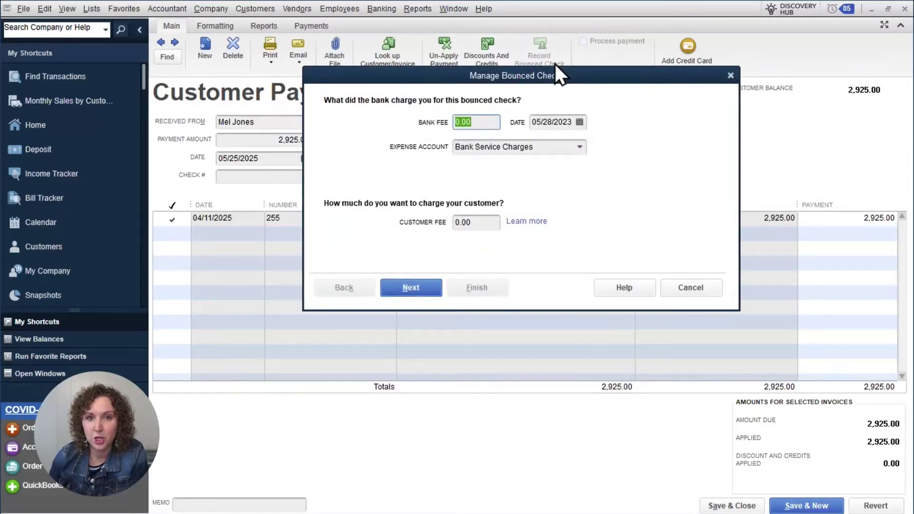
pyautogui.click(479, 123)
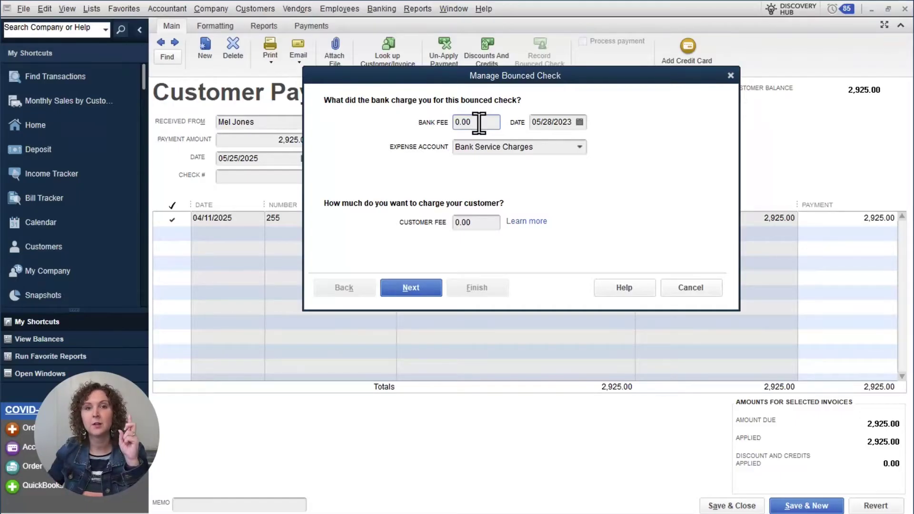
pyautogui.moveTo(479, 123); pyautogui.dragTo(455, 125)
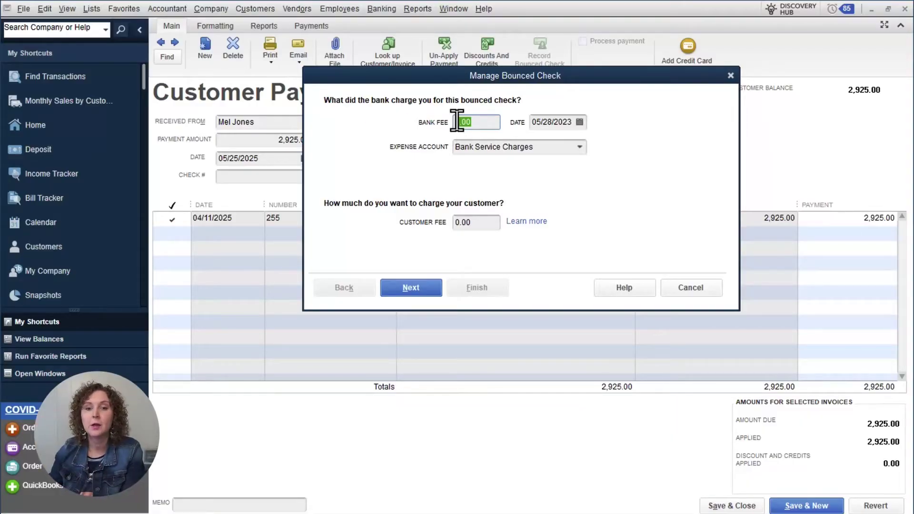
pyautogui.write('15.00')
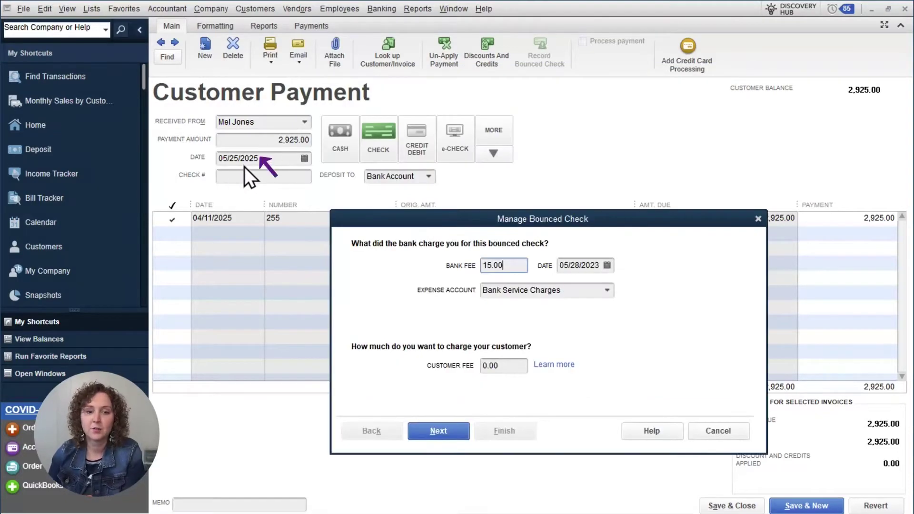
pyautogui.click(582, 273)
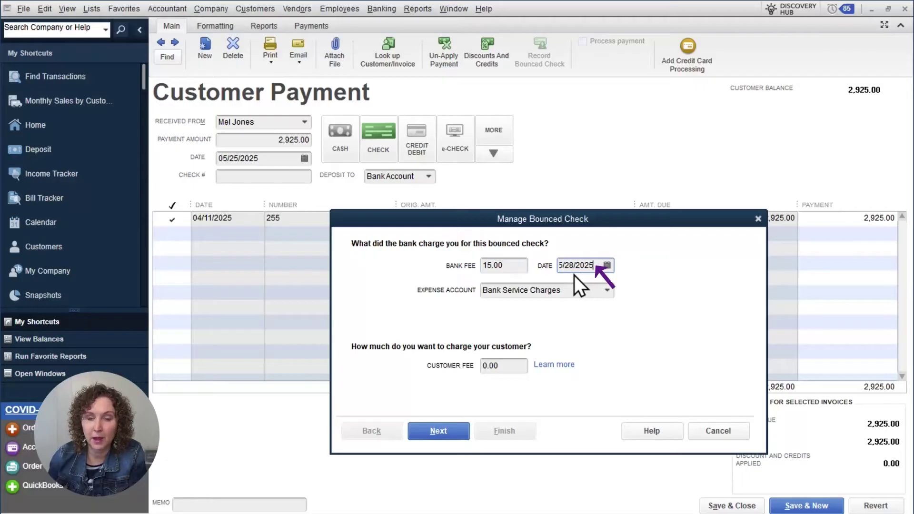
pyautogui.click(605, 292)
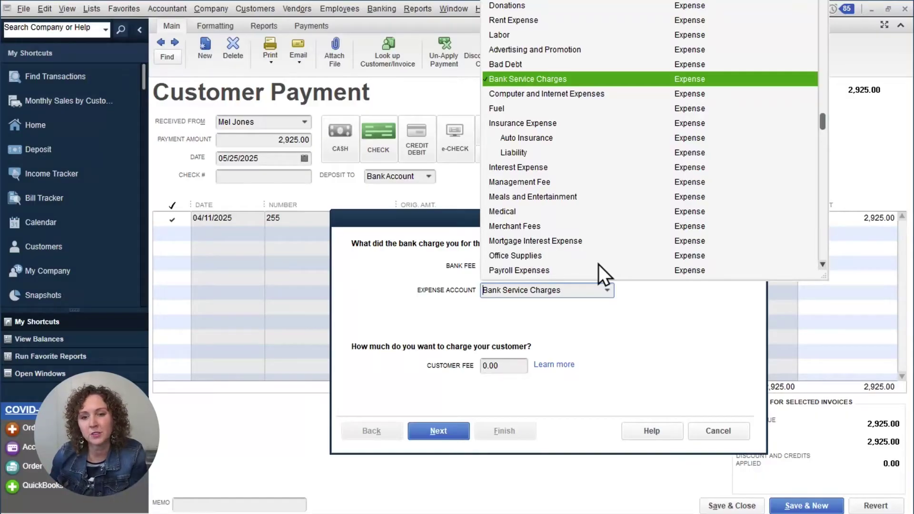
pyautogui.click(630, 338)
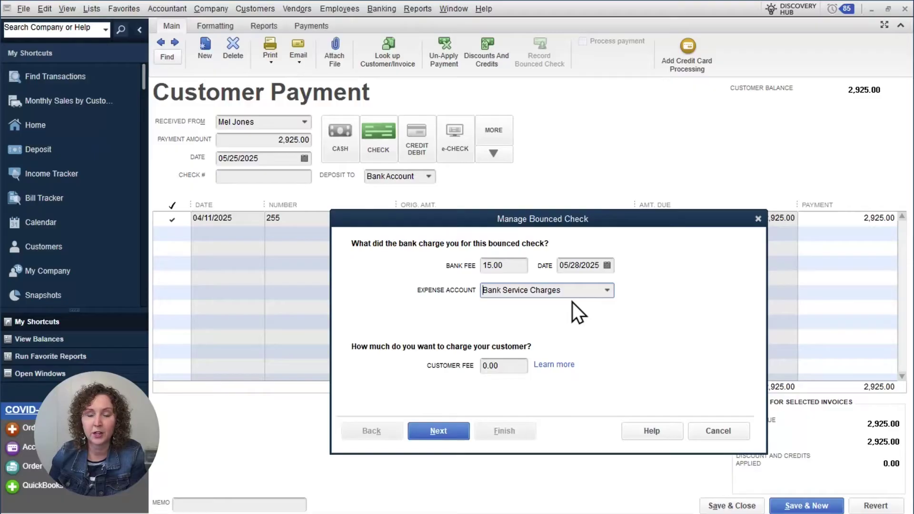
# Set the fee charged to the customer for the bounced check to 30.00
pyautogui.click(502, 364)
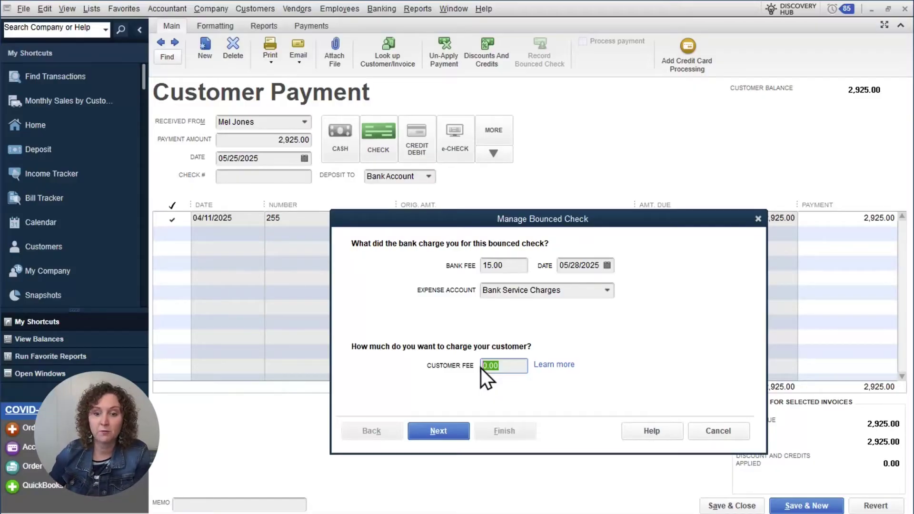
pyautogui.write('.00')
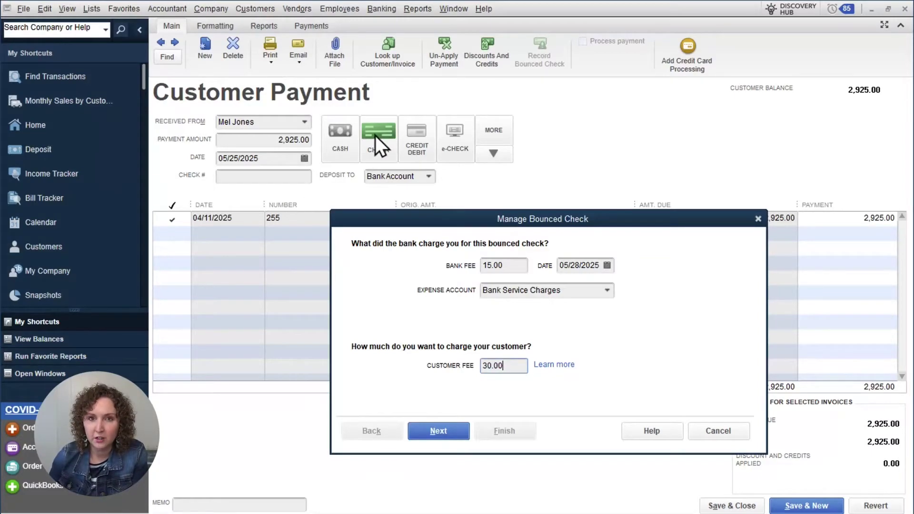
pyautogui.moveTo(504, 268); pyautogui.dragTo(493, 268)
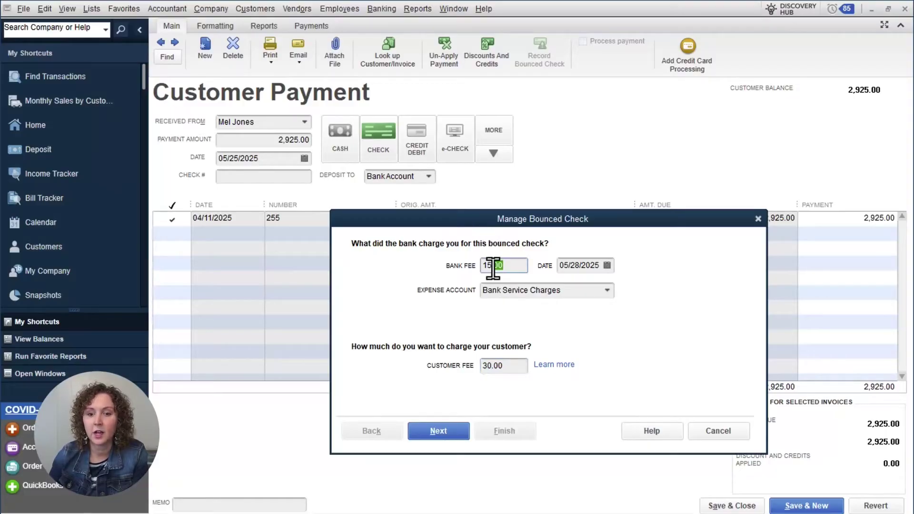
pyautogui.click(514, 272)
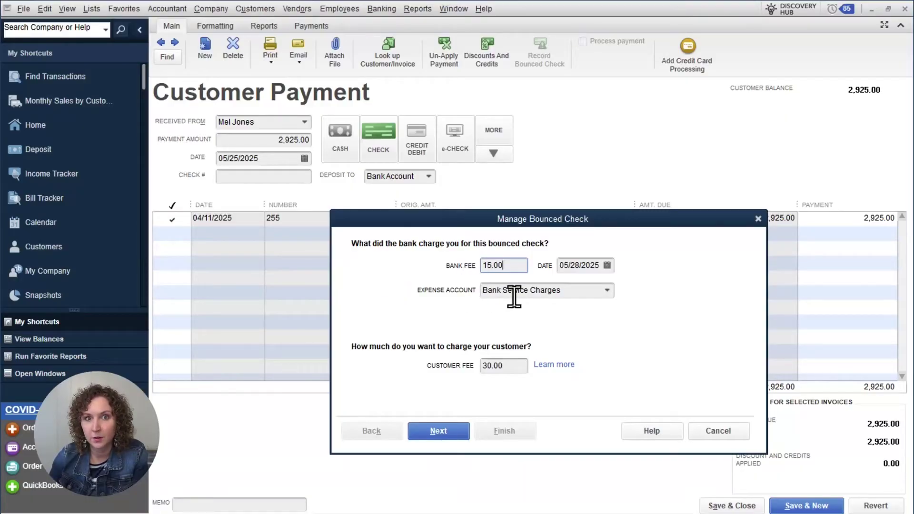
# Finish recording the bounced check from its summary, and save and close the customer payment
pyautogui.click(458, 430)
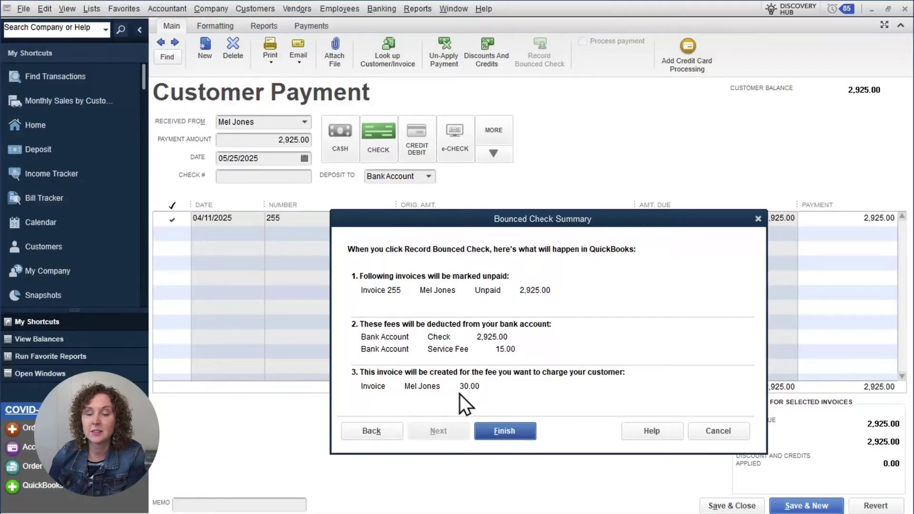
pyautogui.click(524, 430)
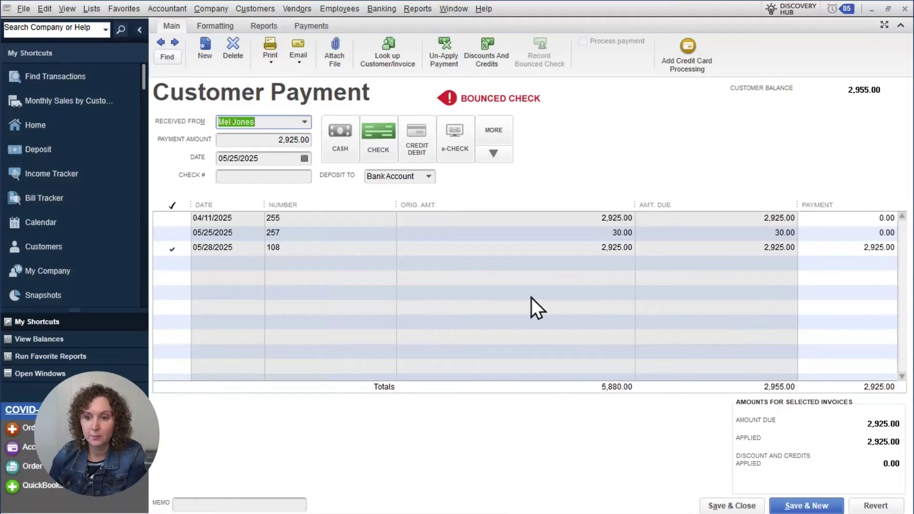
pyautogui.click(718, 504)
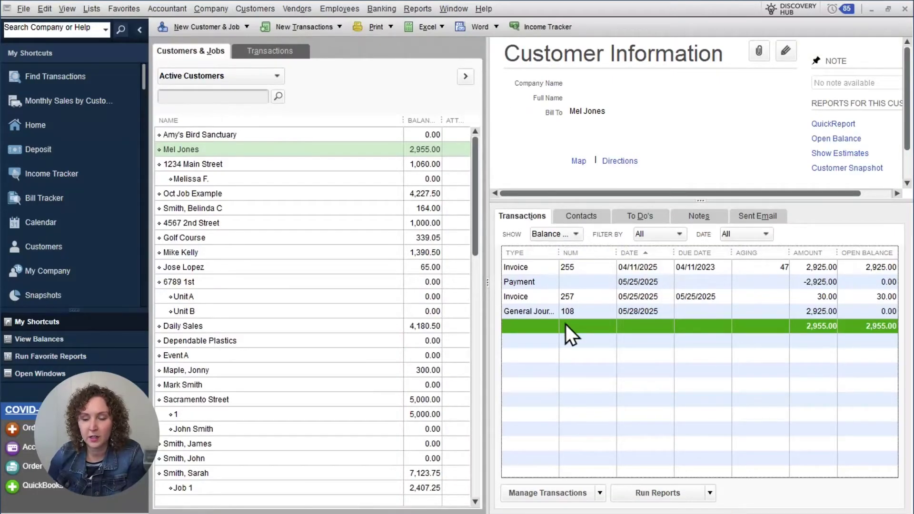
# Review the customer's original invoice and payment, and examine the new bounced check fee invoice 257 before closing it
pyautogui.click(556, 270)
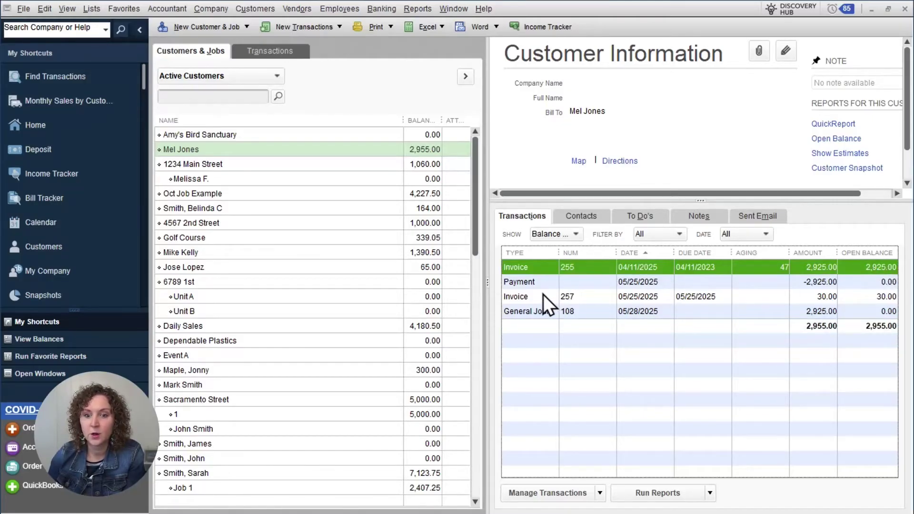
pyautogui.click(541, 282)
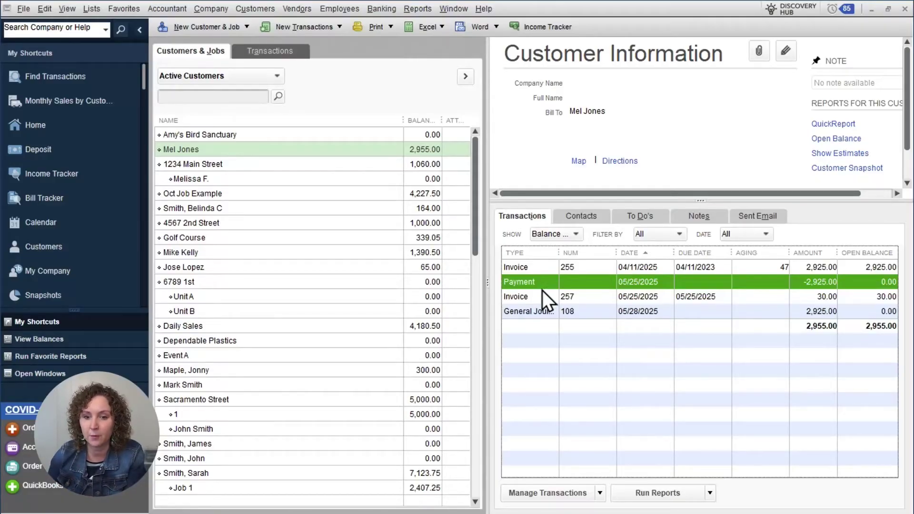
pyautogui.click(544, 298)
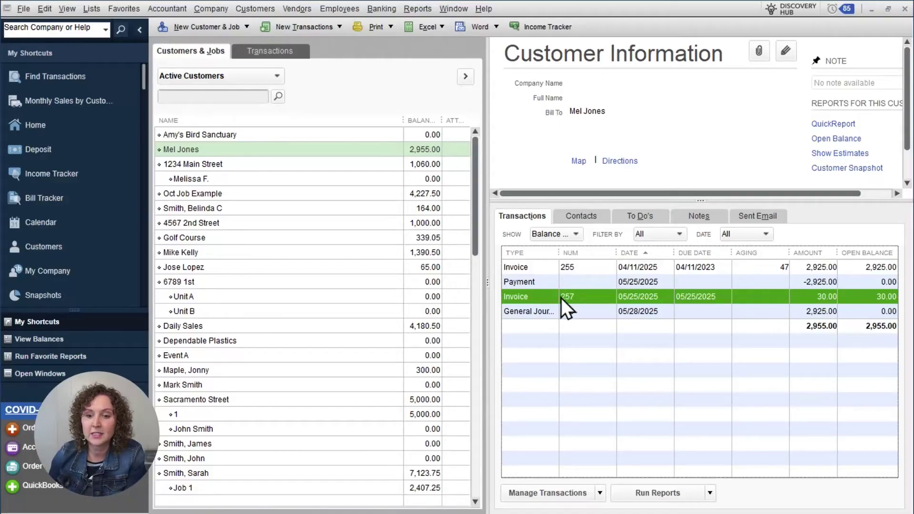
pyautogui.doubleClick(559, 295)
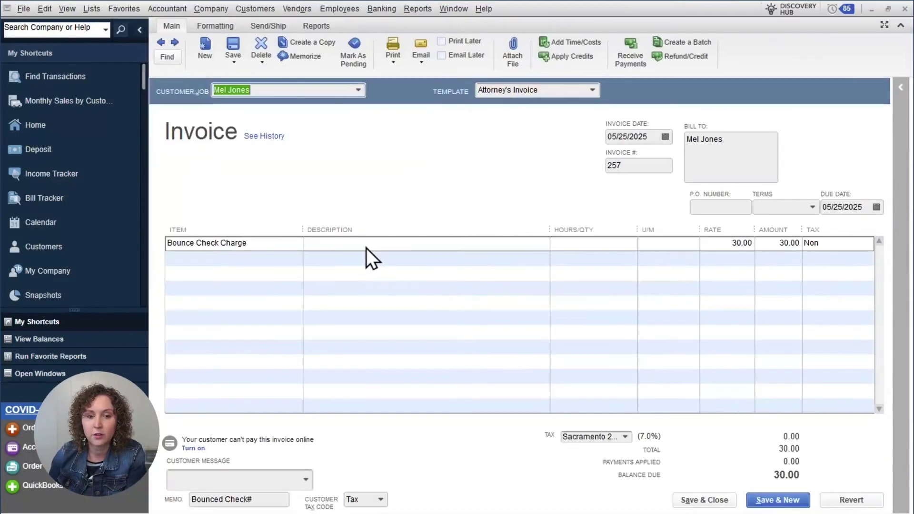
pyautogui.click(91, 9)
pyautogui.click(375, 193)
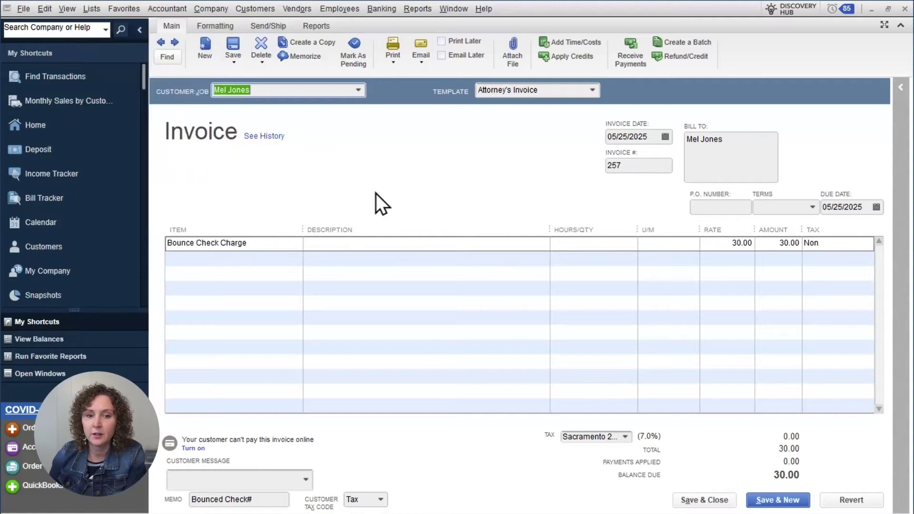
pyautogui.click(905, 9)
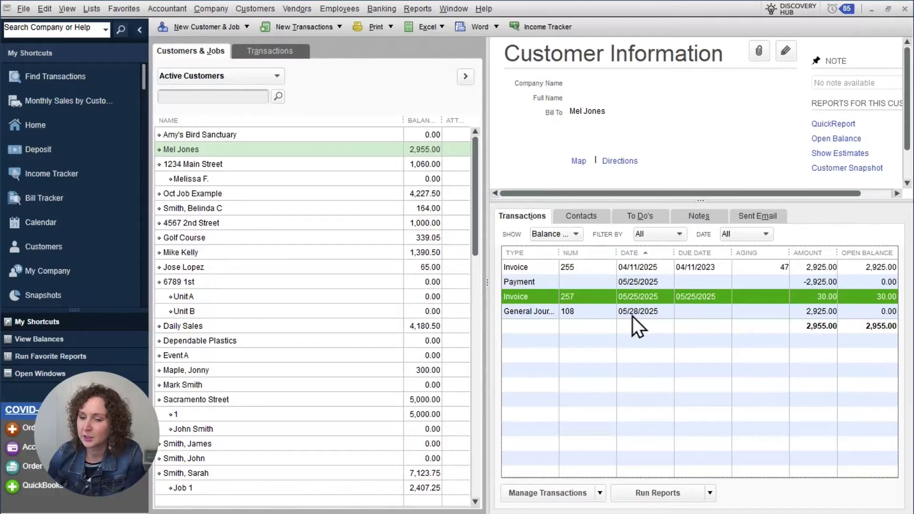
# Examine the accounts and memos in the customer's general journal entry 108, and close the entry
pyautogui.click(633, 312)
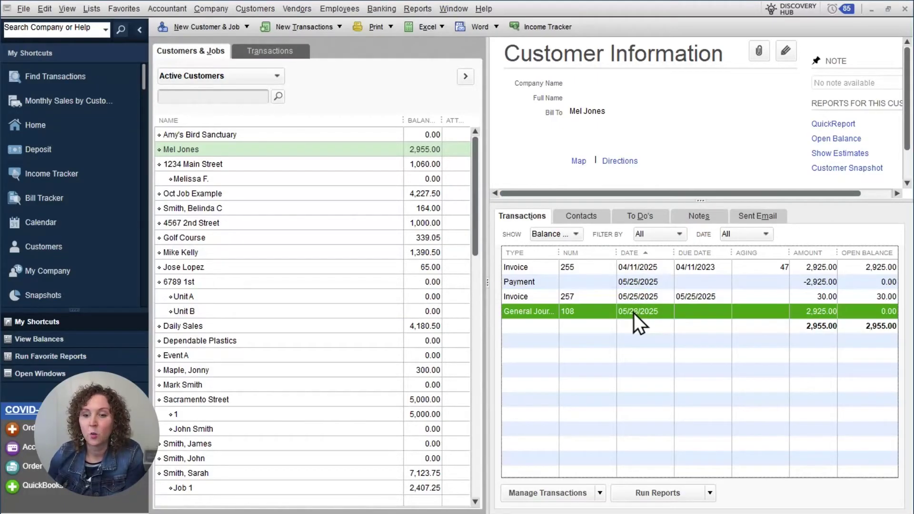
pyautogui.doubleClick(653, 301)
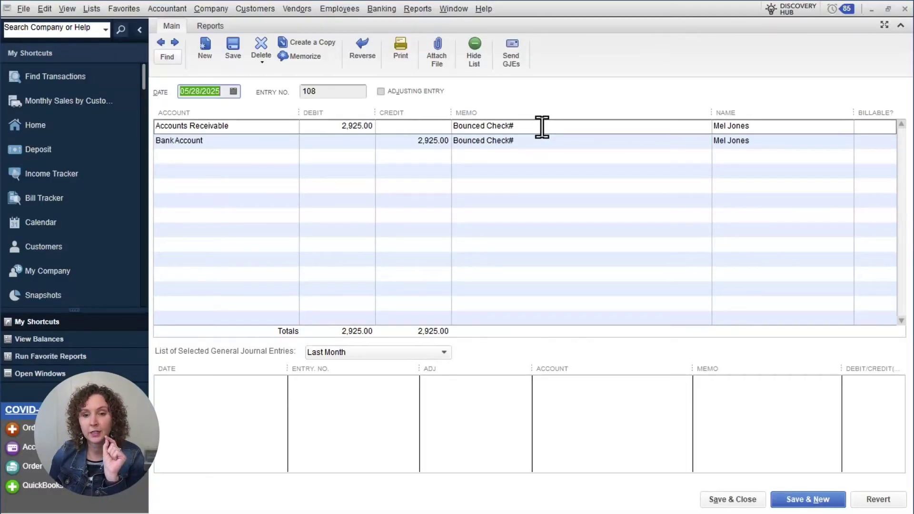
pyautogui.click(904, 9)
# Reopen the customer's bounced payment to check its check number field, and close it
pyautogui.click(615, 273)
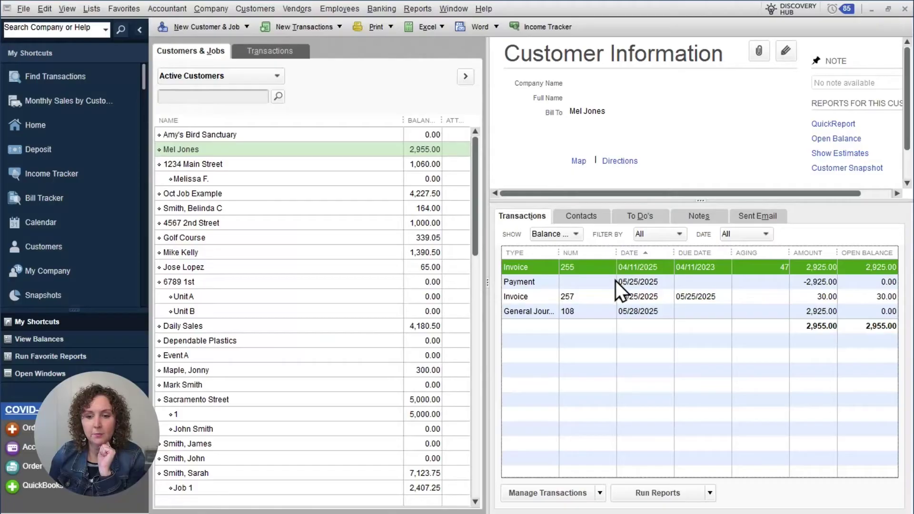
pyautogui.doubleClick(615, 282)
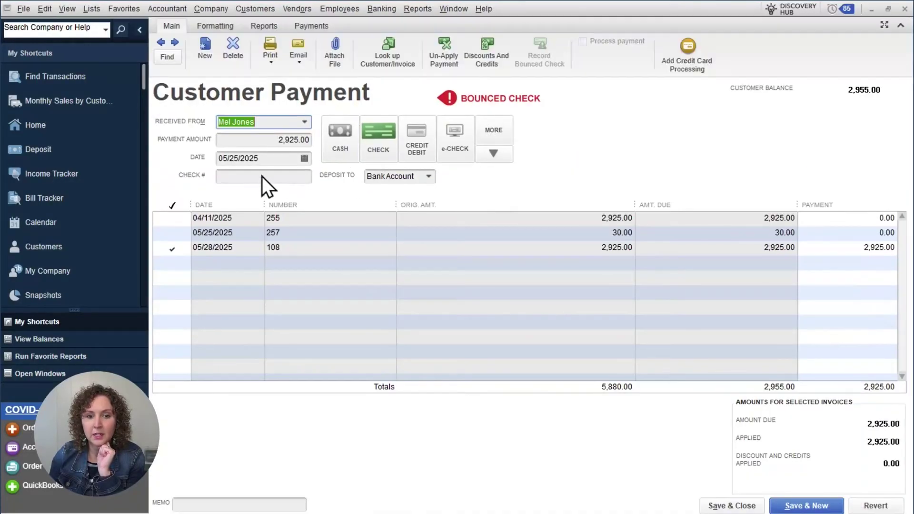
pyautogui.click(262, 176)
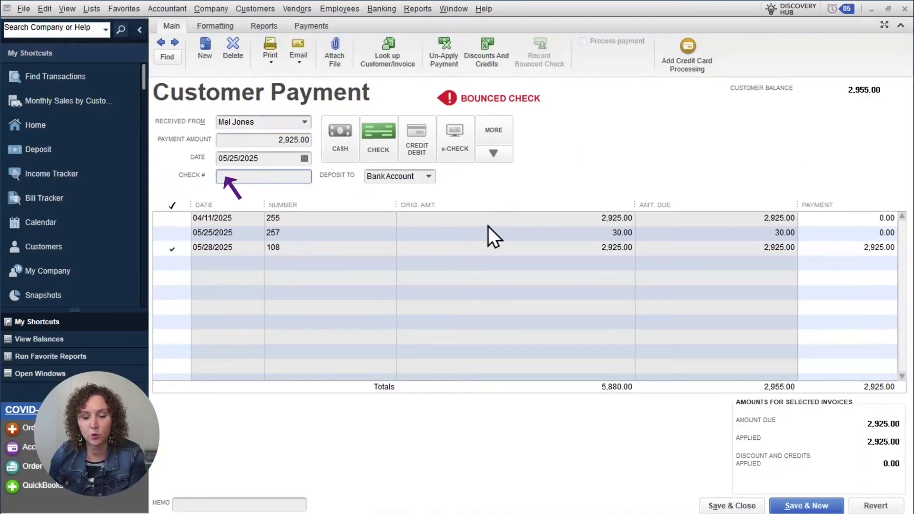
pyautogui.click(905, 10)
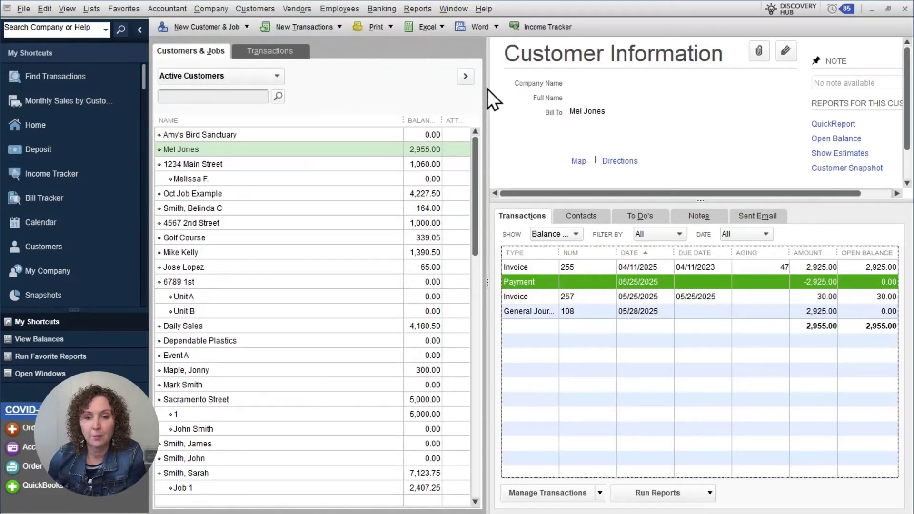
# Open the register of the bank account
pyautogui.click(383, 9)
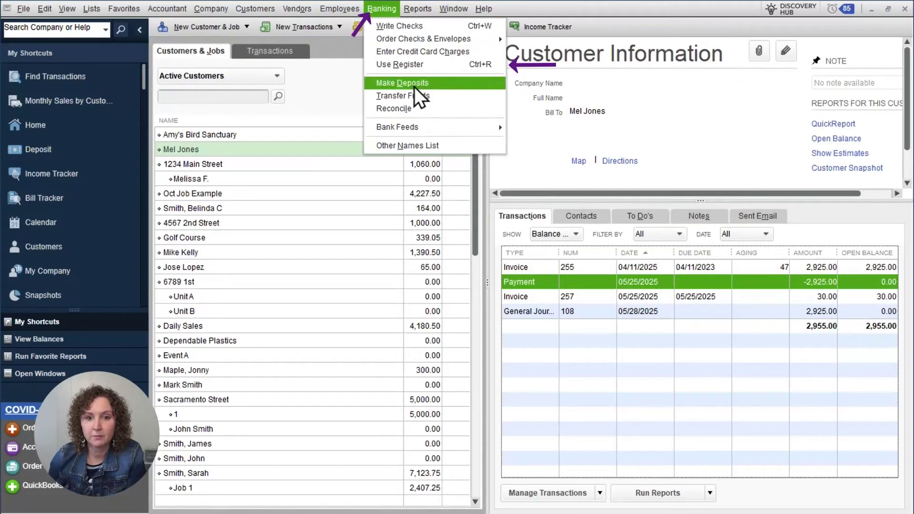
pyautogui.click(418, 64)
pyautogui.click(180, 2)
pyautogui.click(102, 29)
pyautogui.press('Return')
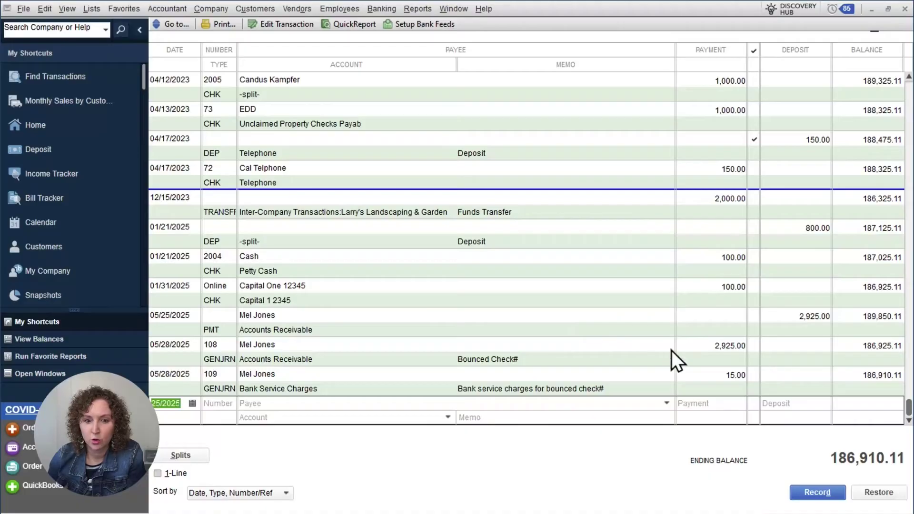
# Inspect the customer's May 2025 deposit, bounced check and bank service charge entries in the register, and close it
pyautogui.click(788, 321)
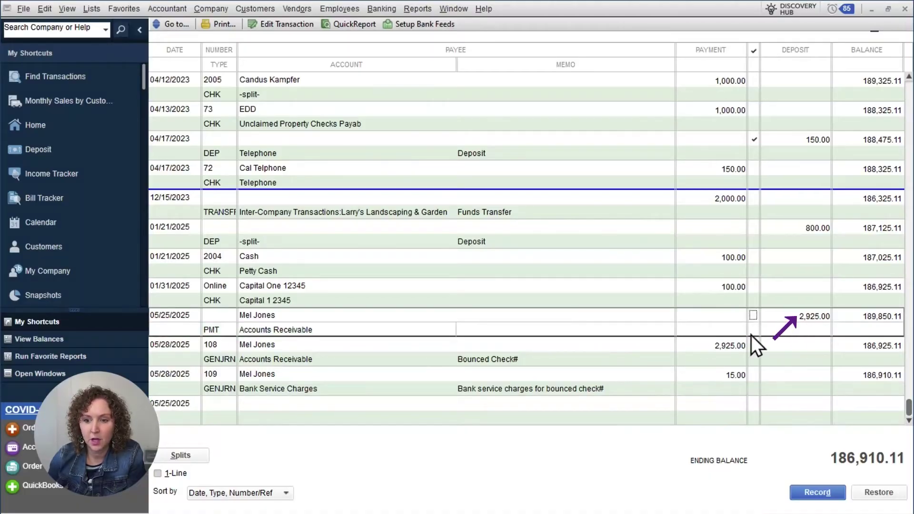
pyautogui.click(722, 358)
pyautogui.click(710, 384)
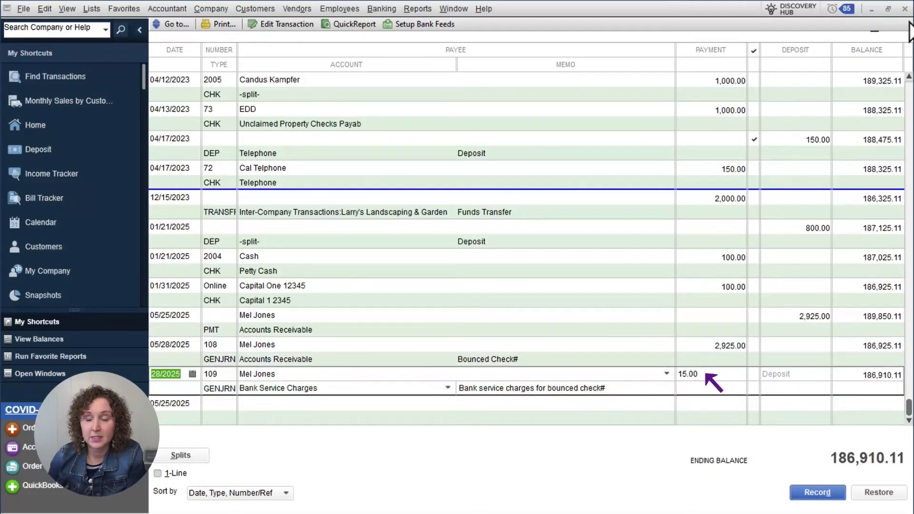
pyautogui.click(905, 9)
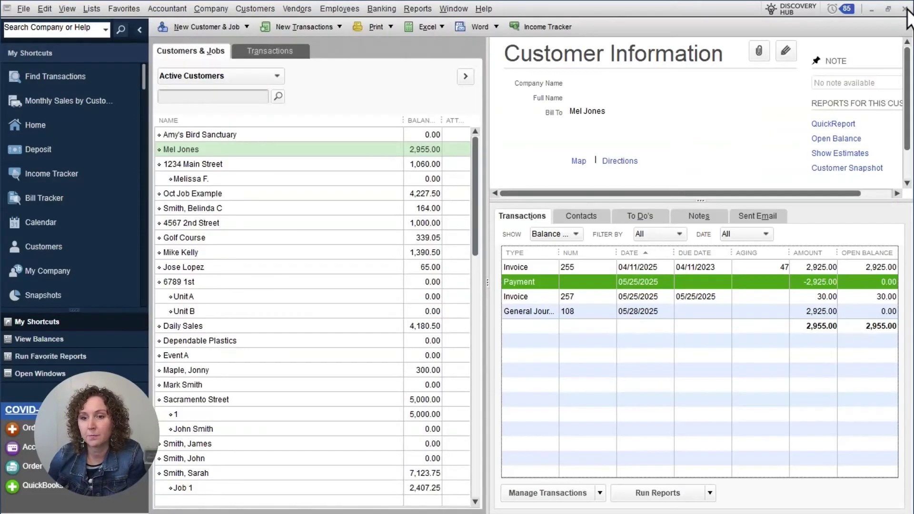
# Change the payment method of Amy's Bird Sanctuary's 12/31/2022 payment to Check, save the change and return to its check number field
pyautogui.doubleClick(703, 278)
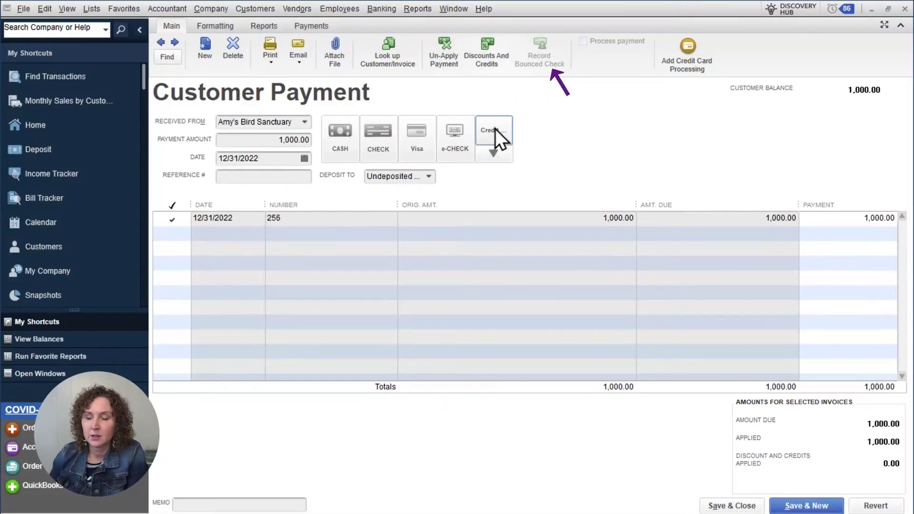
pyautogui.click(391, 143)
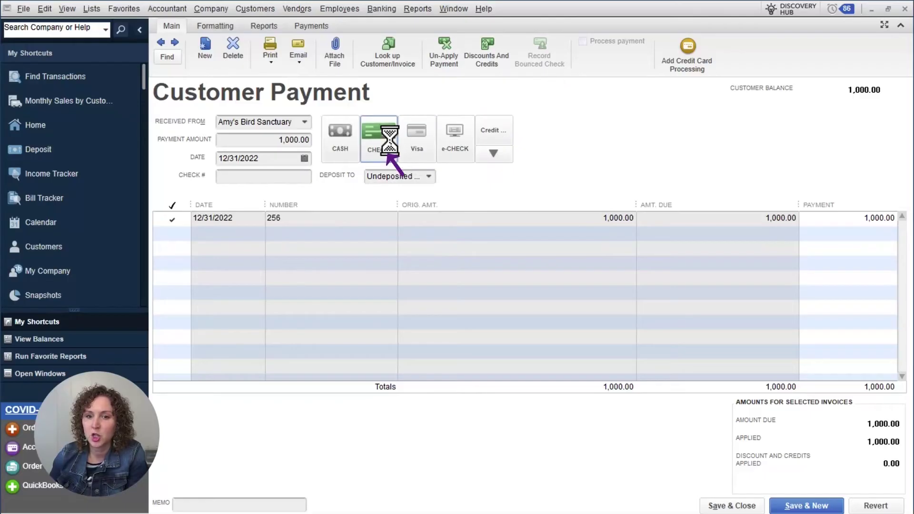
pyautogui.click(175, 43)
pyautogui.click(403, 159)
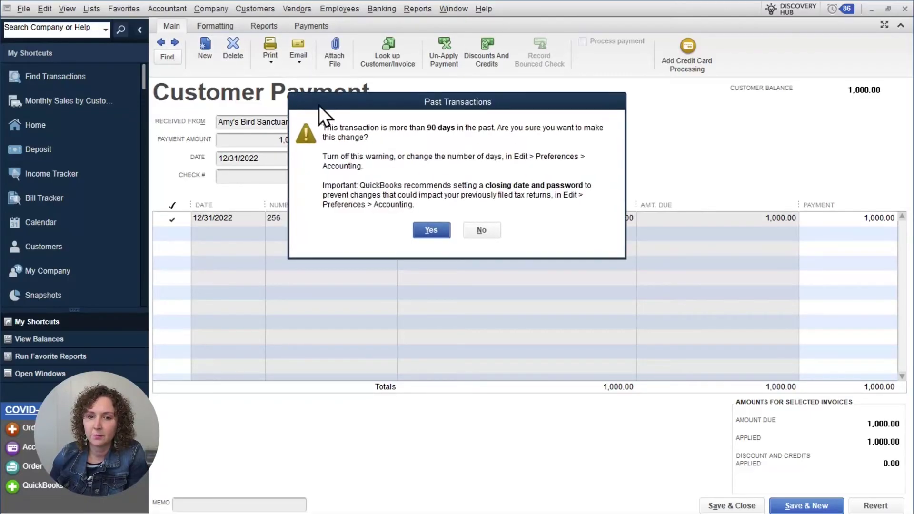
pyautogui.click(430, 230)
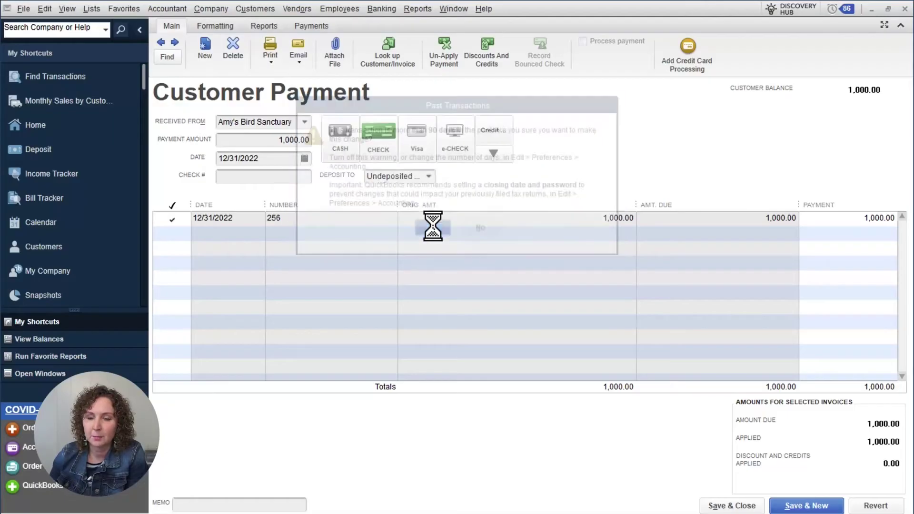
pyautogui.click(164, 41)
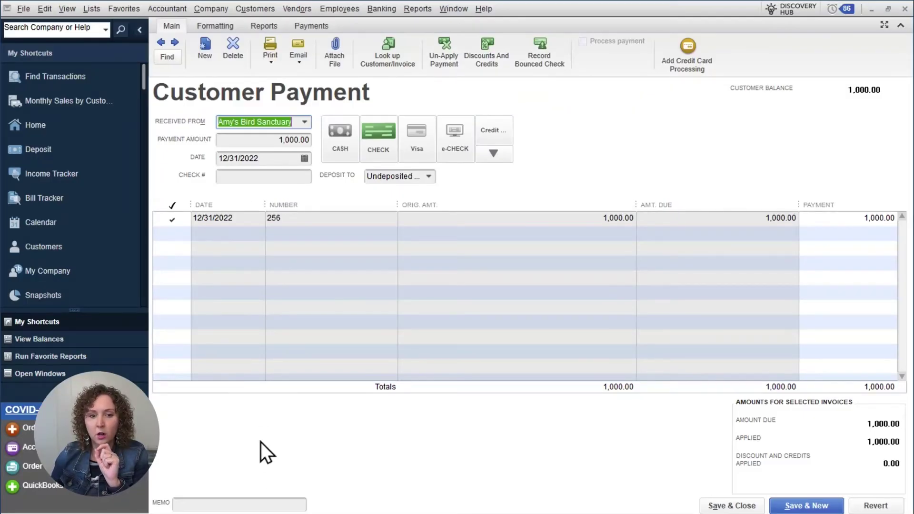
pyautogui.click(251, 177)
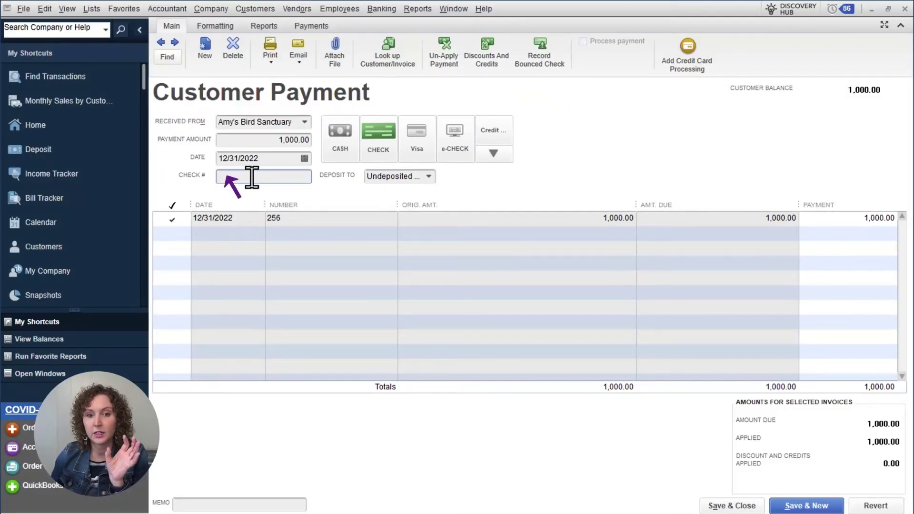